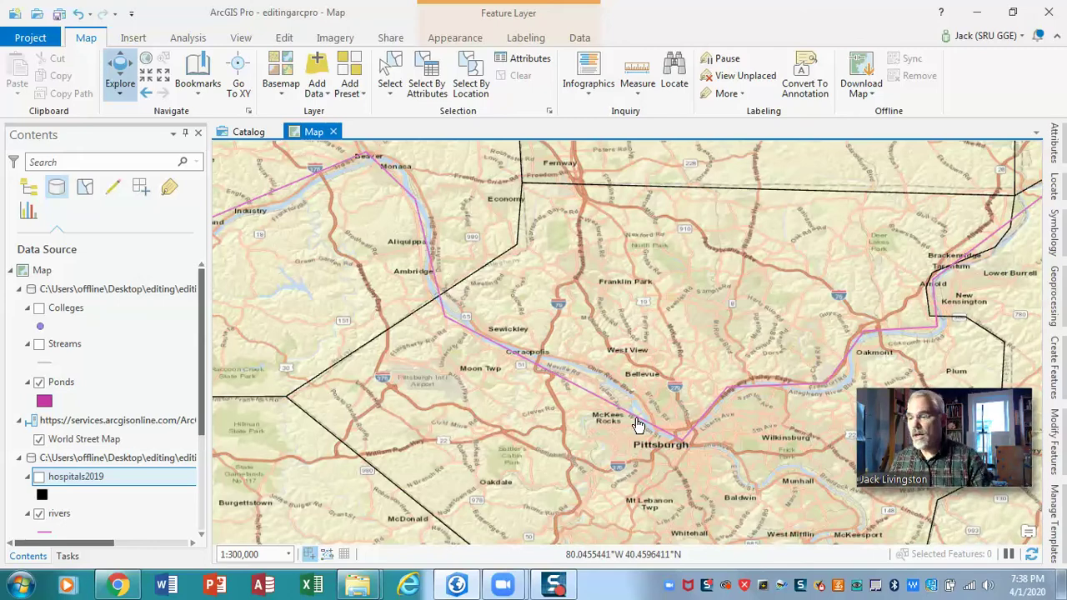
Make the rivers and Streams layers editable, then return to the layer list by data source.
click(114, 190)
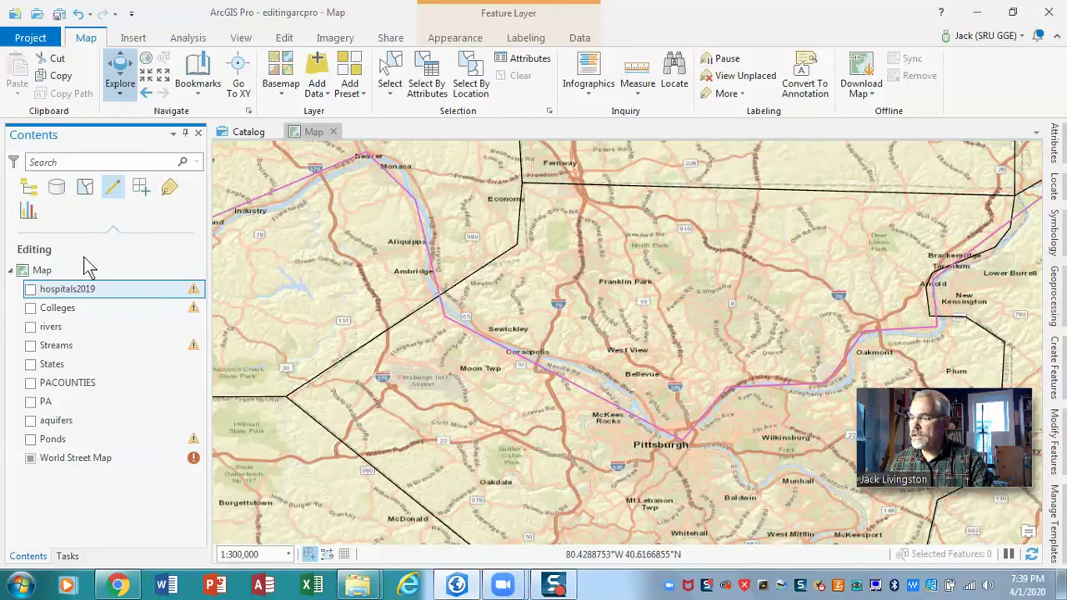
click(30, 326)
click(31, 345)
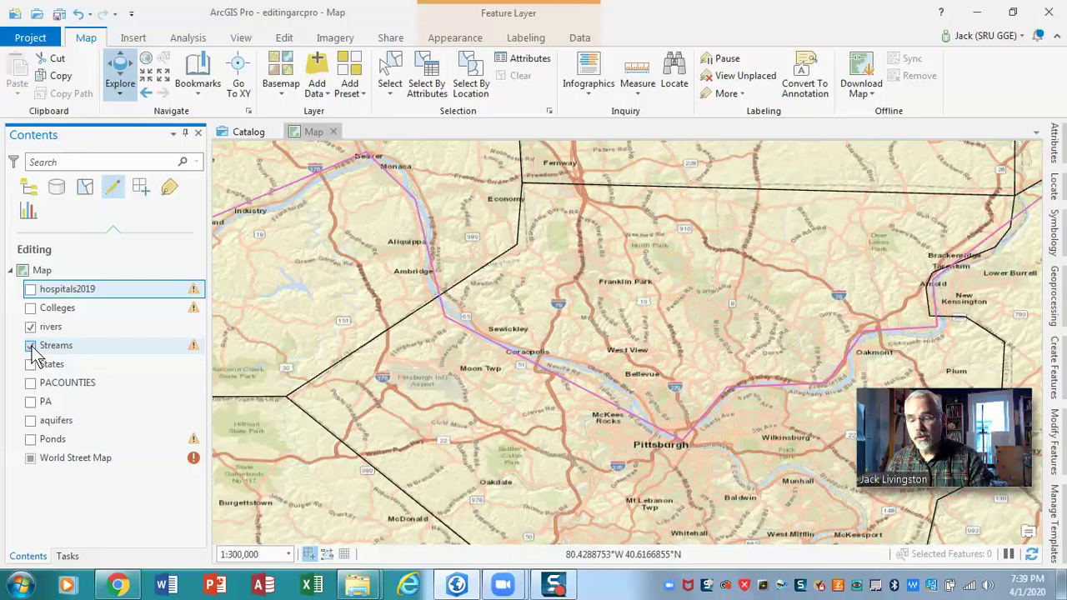
click(56, 191)
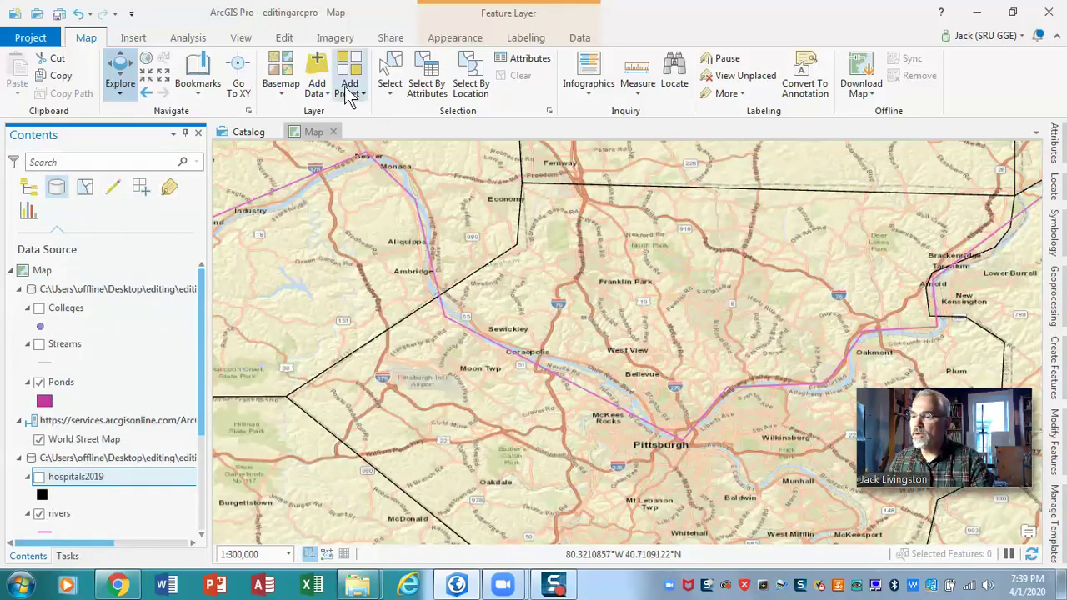
Select the Ohio river line on the map and open it for vertex editing.
click(283, 39)
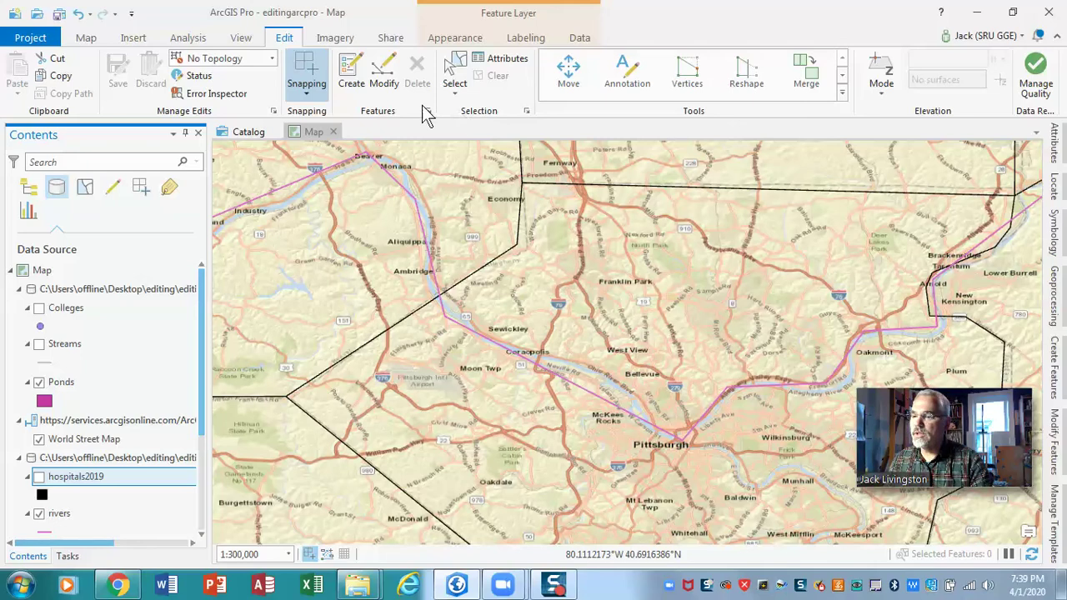
click(383, 81)
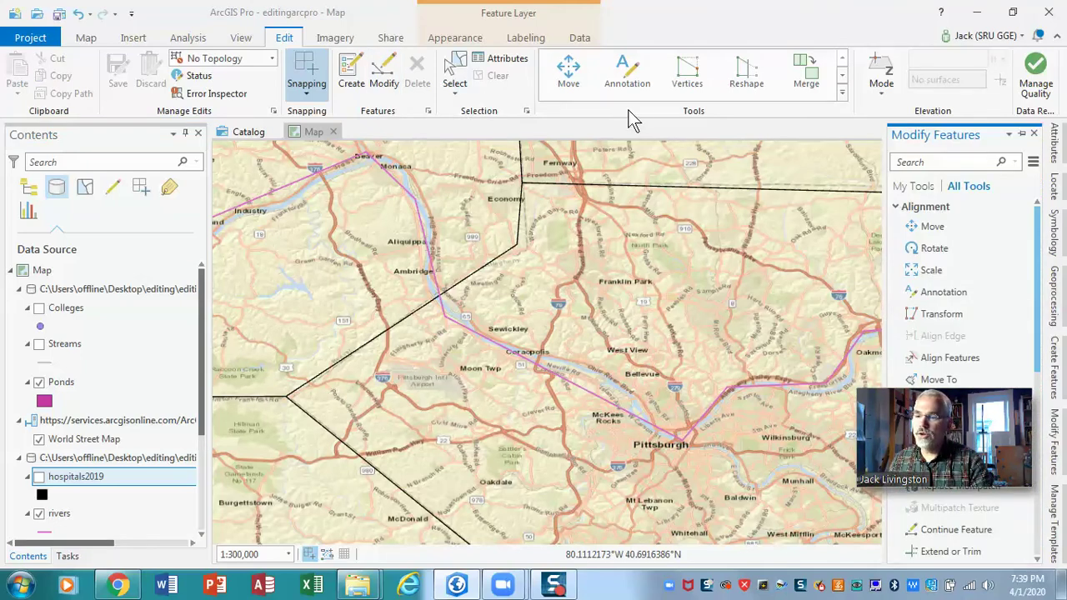
click(685, 80)
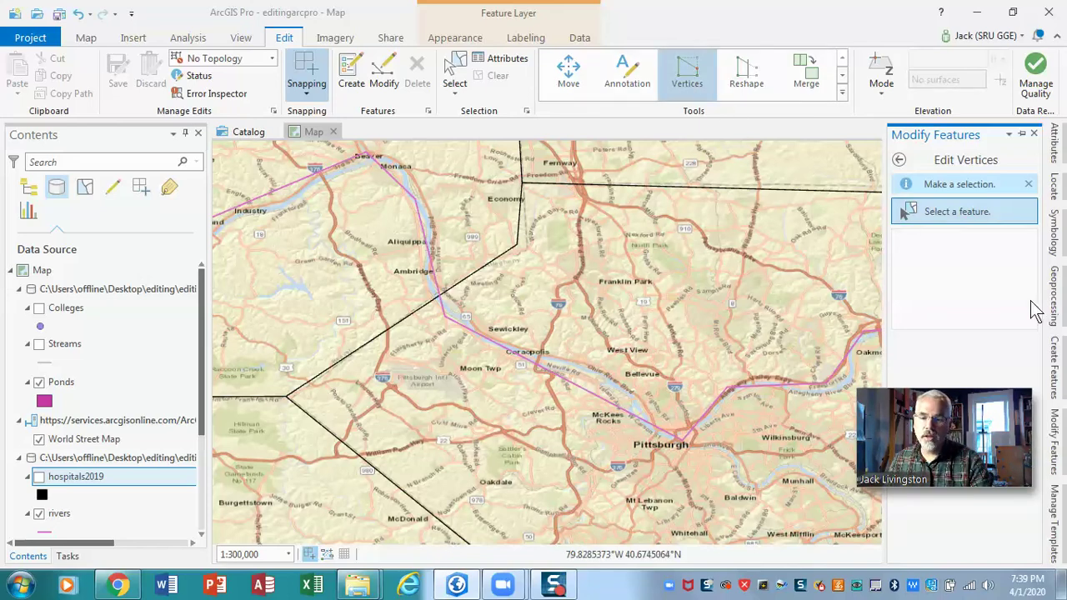
click(455, 74)
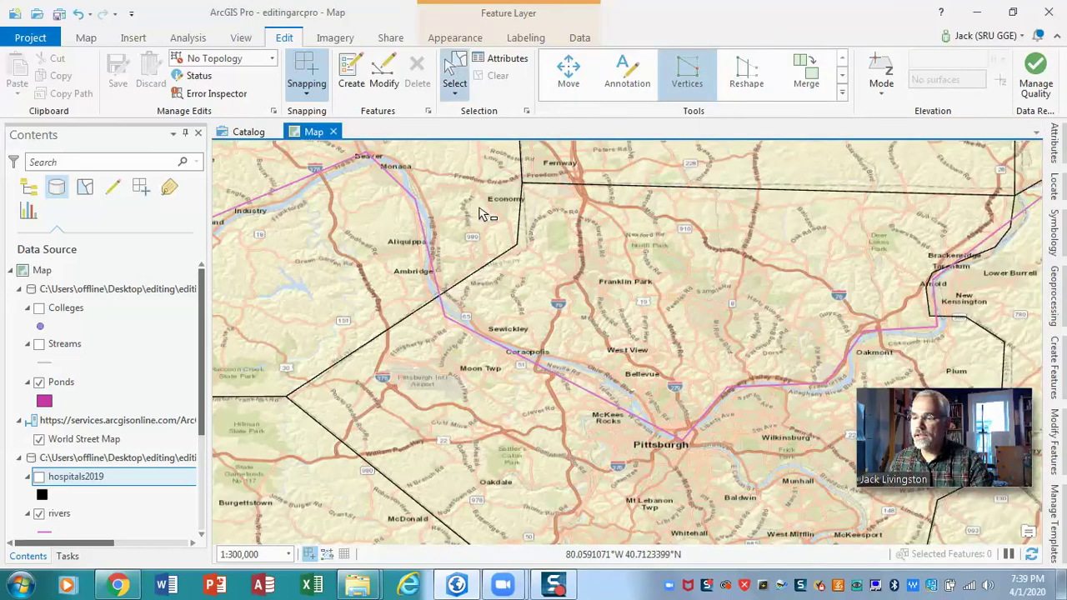
click(504, 353)
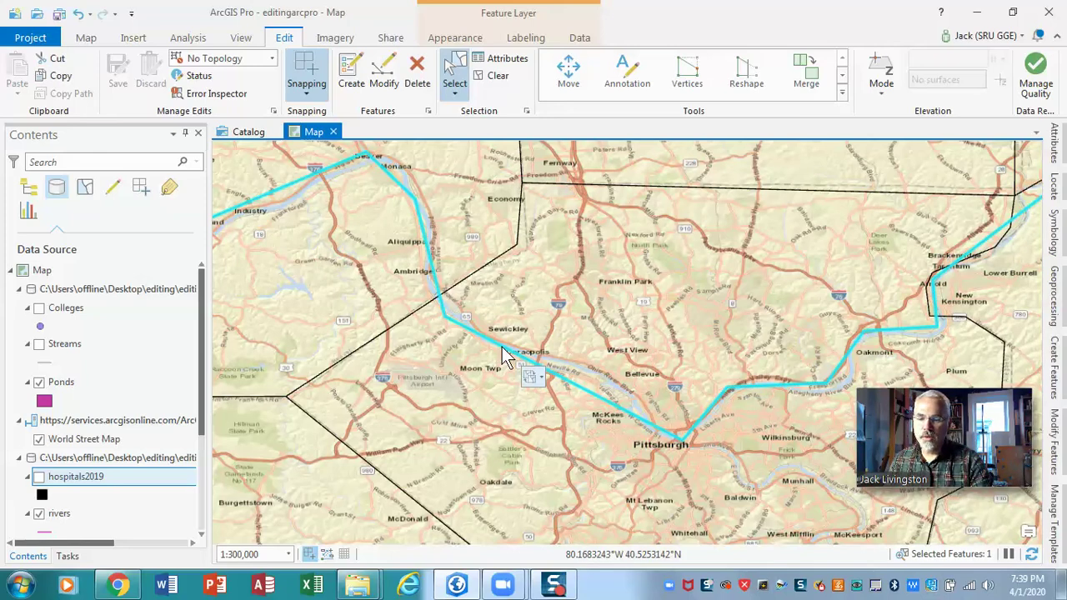
click(688, 77)
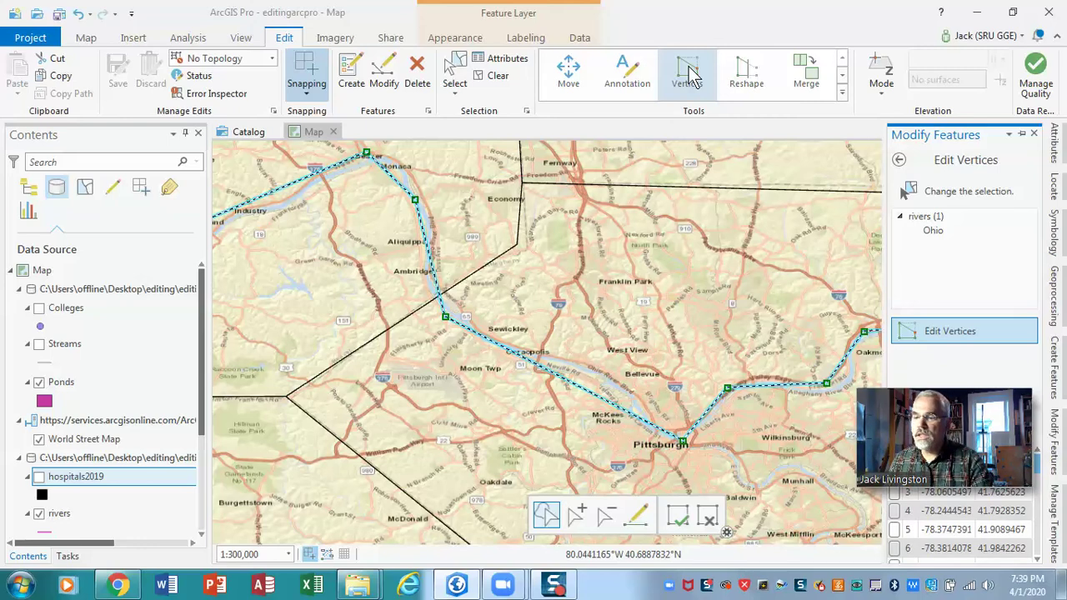
mouse_move(975, 395)
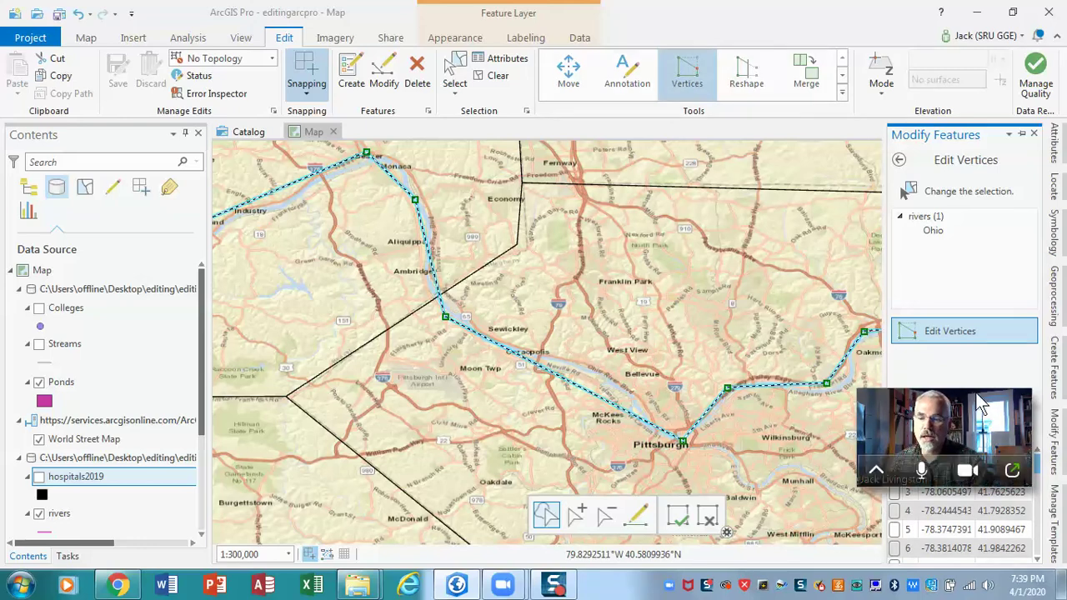
drag(974, 395, 957, 183)
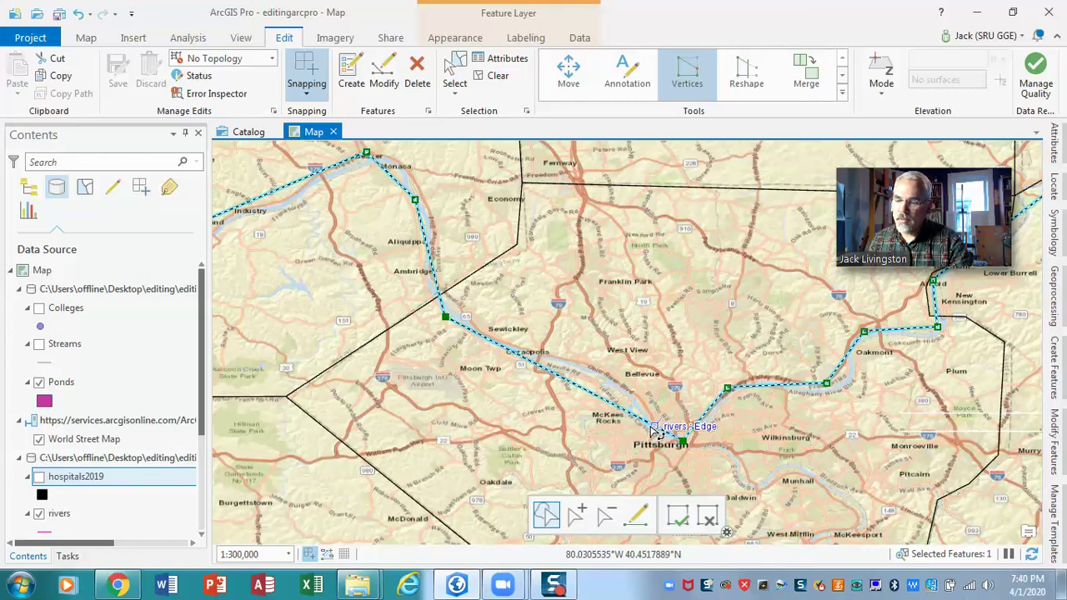
Add eight vertices along the straight Ohio river segment between Pittsburgh and Sewickley.
click(577, 515)
click(577, 515)
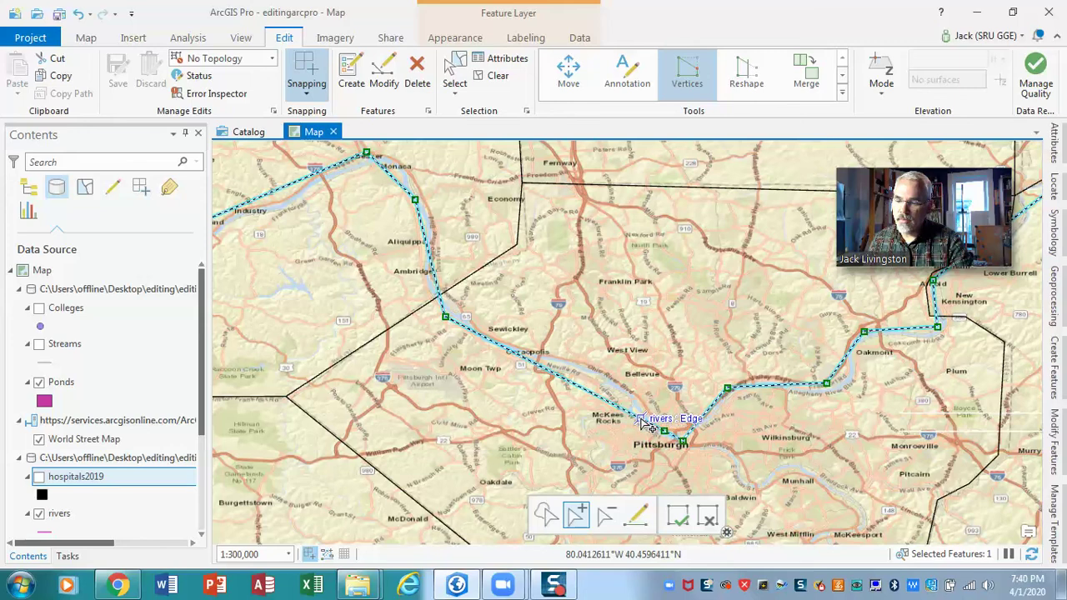
click(640, 418)
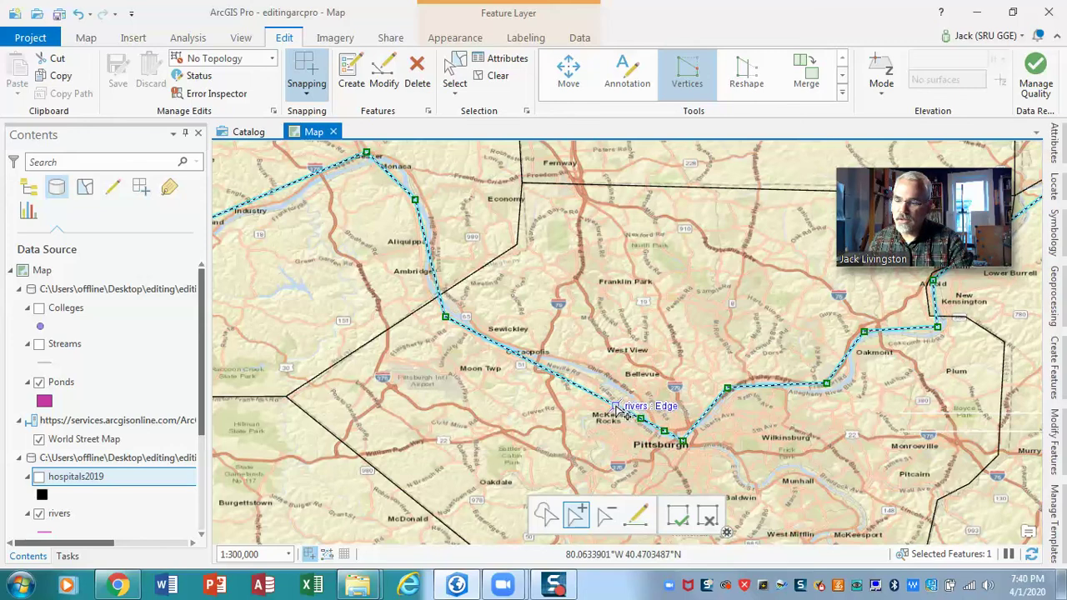
click(615, 405)
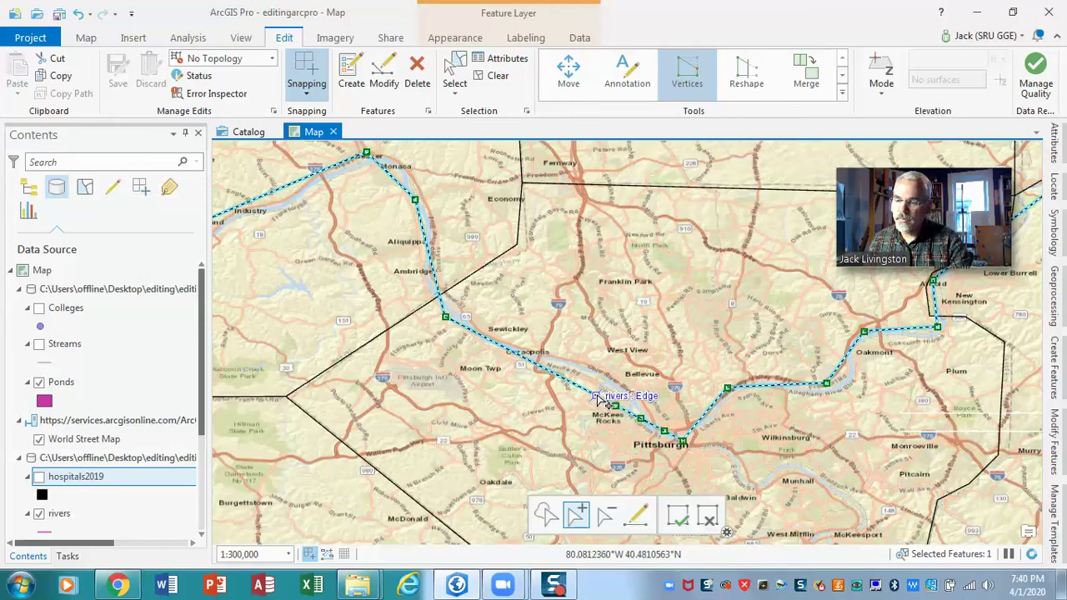
click(596, 396)
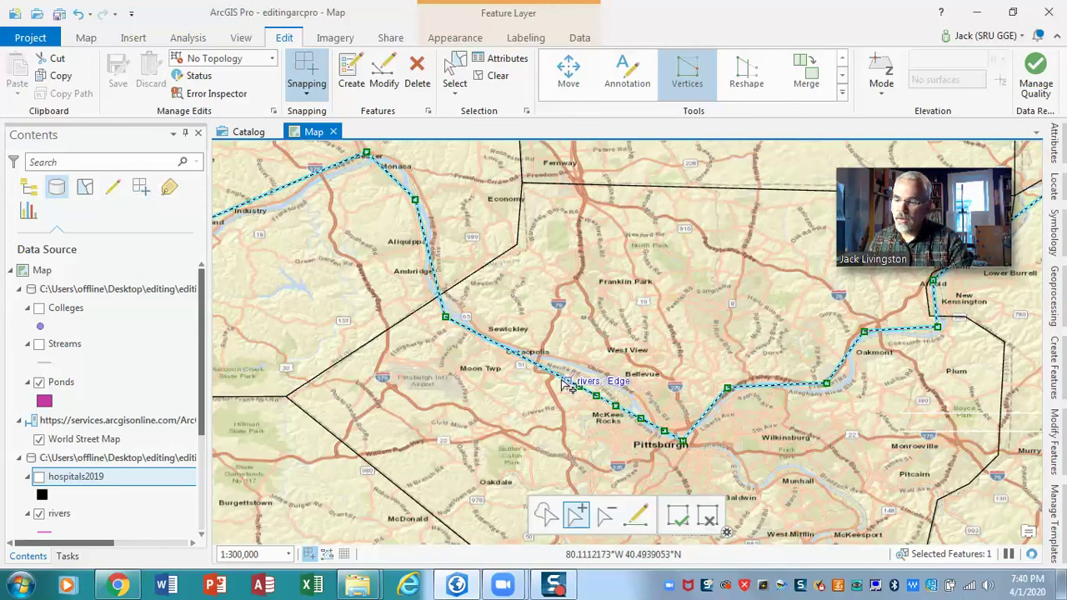
click(578, 386)
click(554, 373)
click(517, 354)
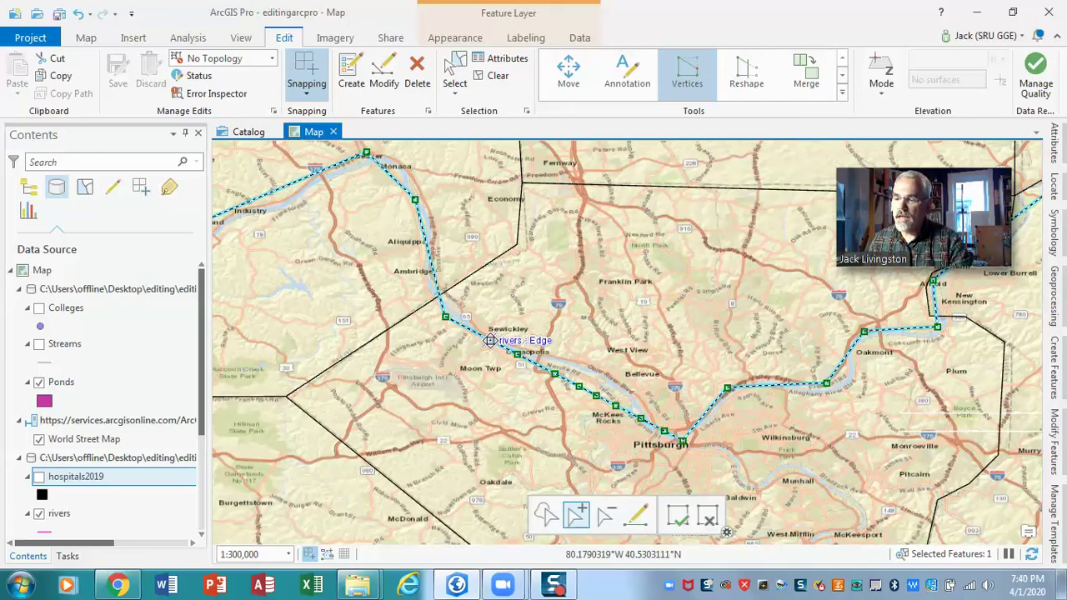
click(490, 340)
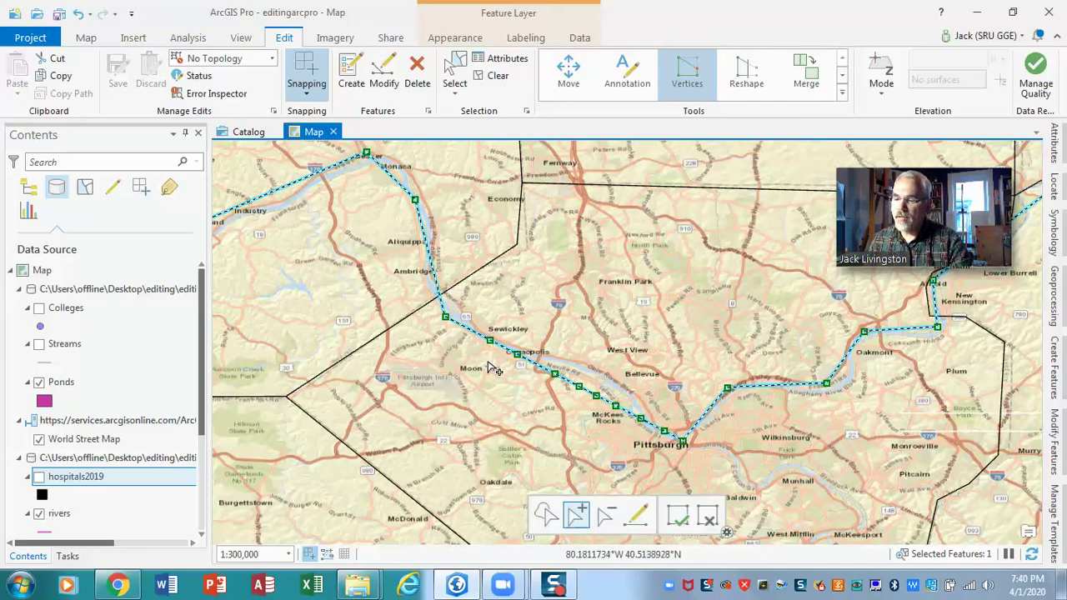
Nudge the added vertex just east of McKees Rocks and finish the vertex edit.
click(543, 520)
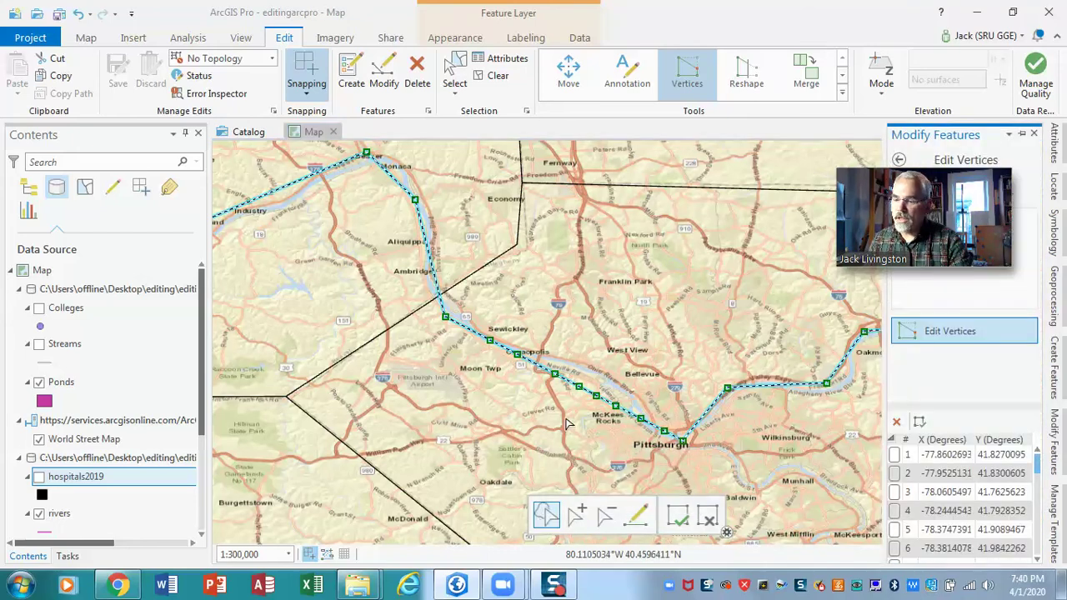
click(641, 420)
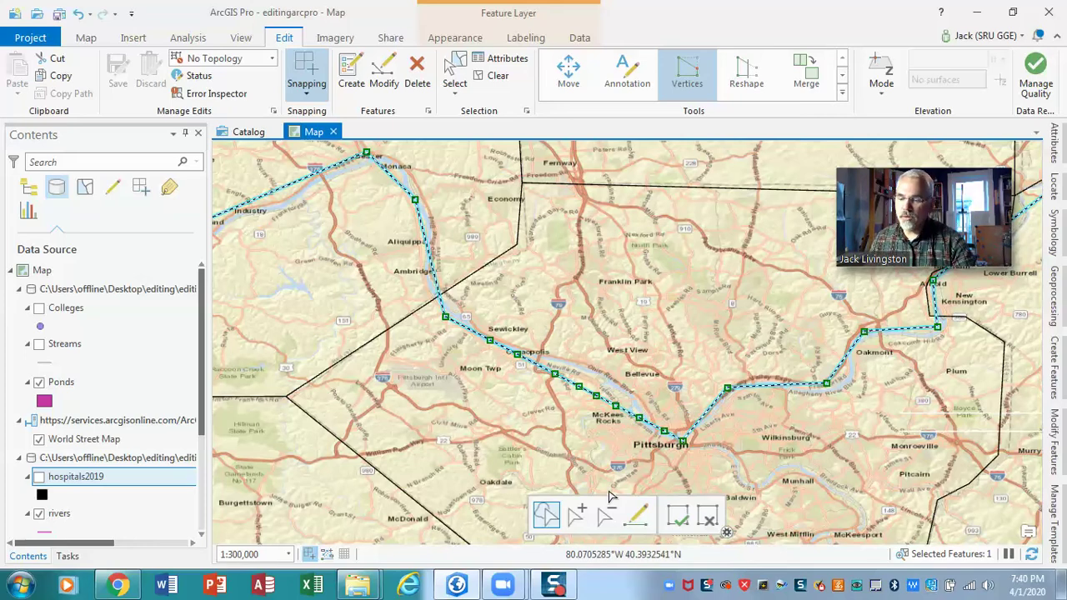
click(680, 521)
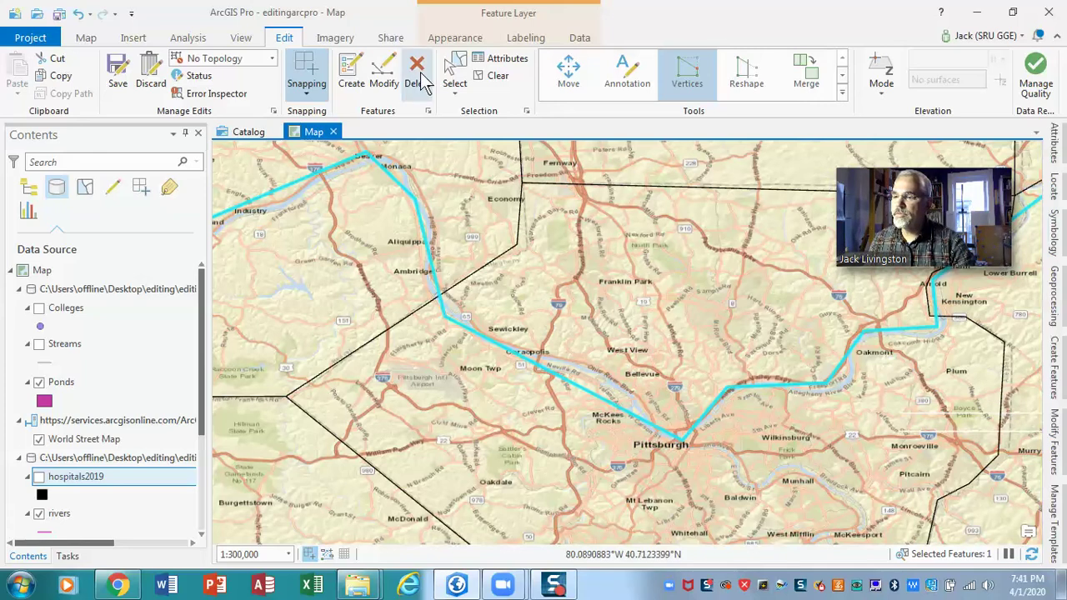
Reopen the river's vertices and move the bend west of Sewickley and four vertices between Coraopolis and McKees Rocks toward the river channel.
click(383, 75)
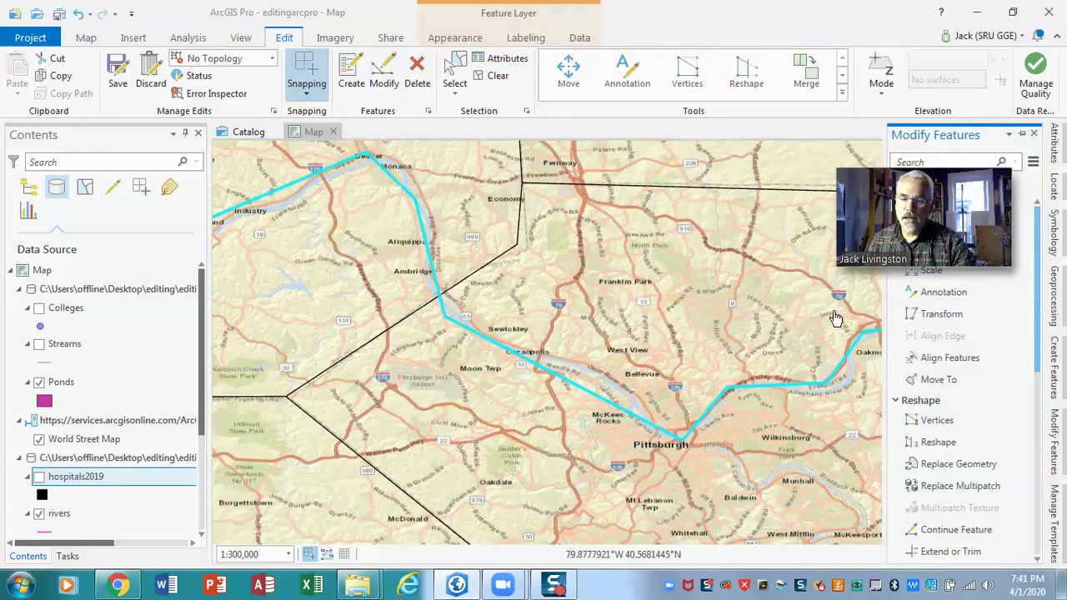
click(937, 421)
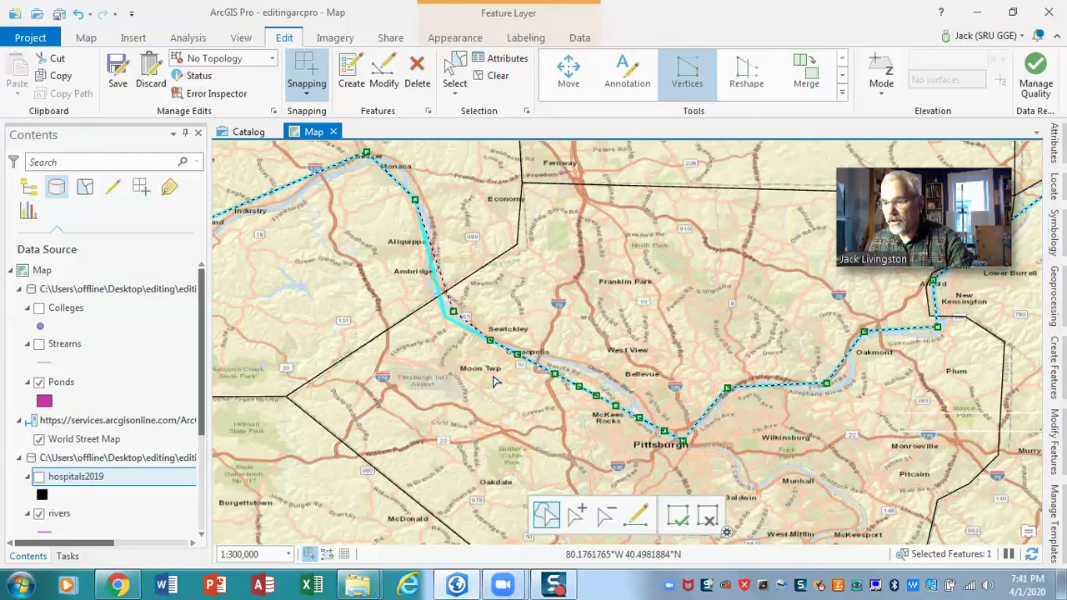
scroll(493, 382, up, 5)
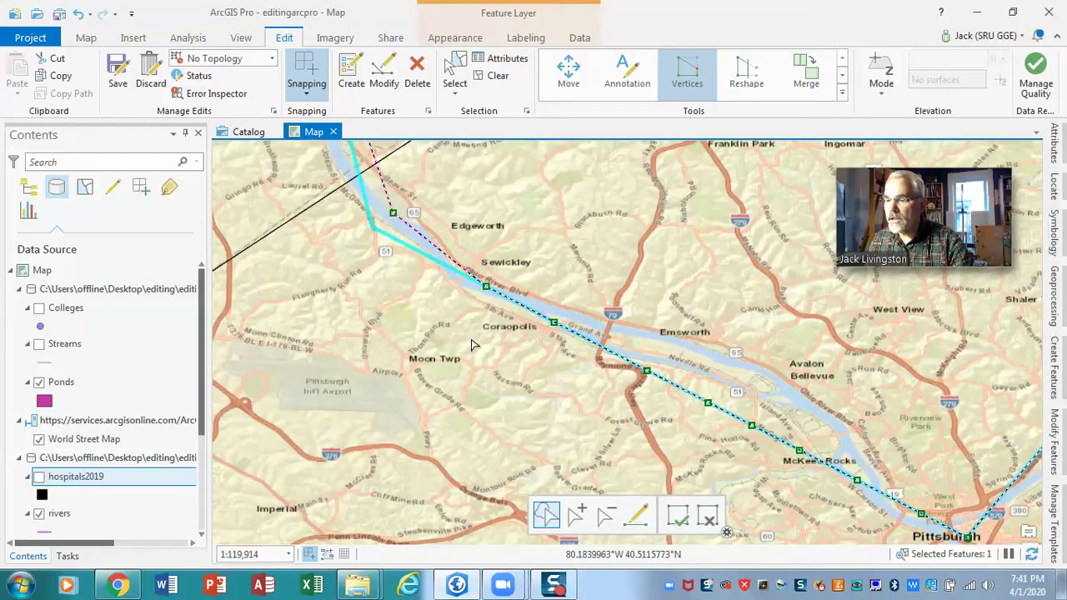
click(554, 322)
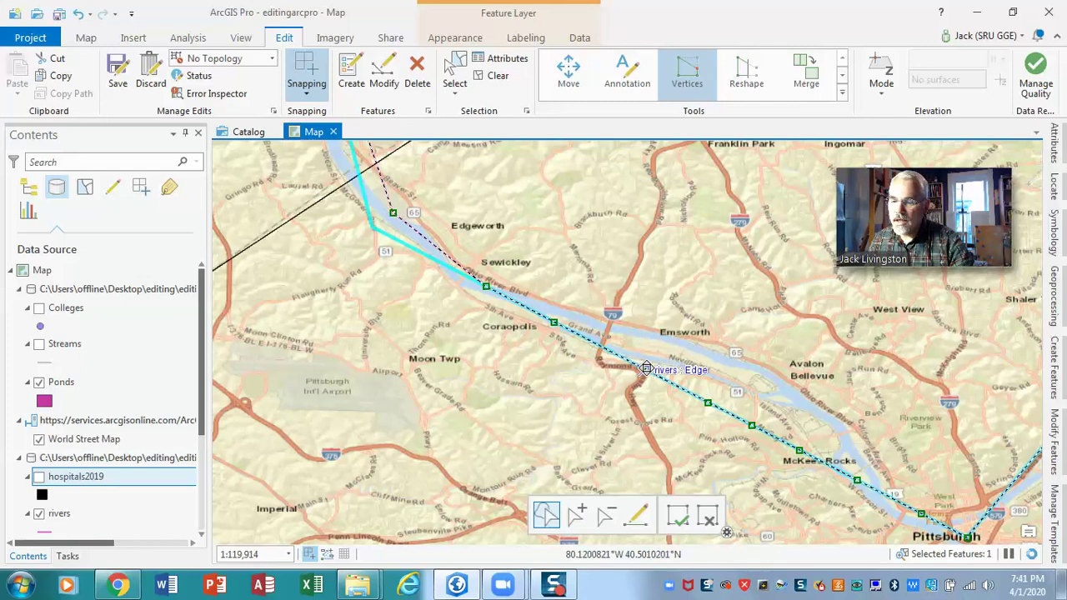
drag(645, 368, 664, 341)
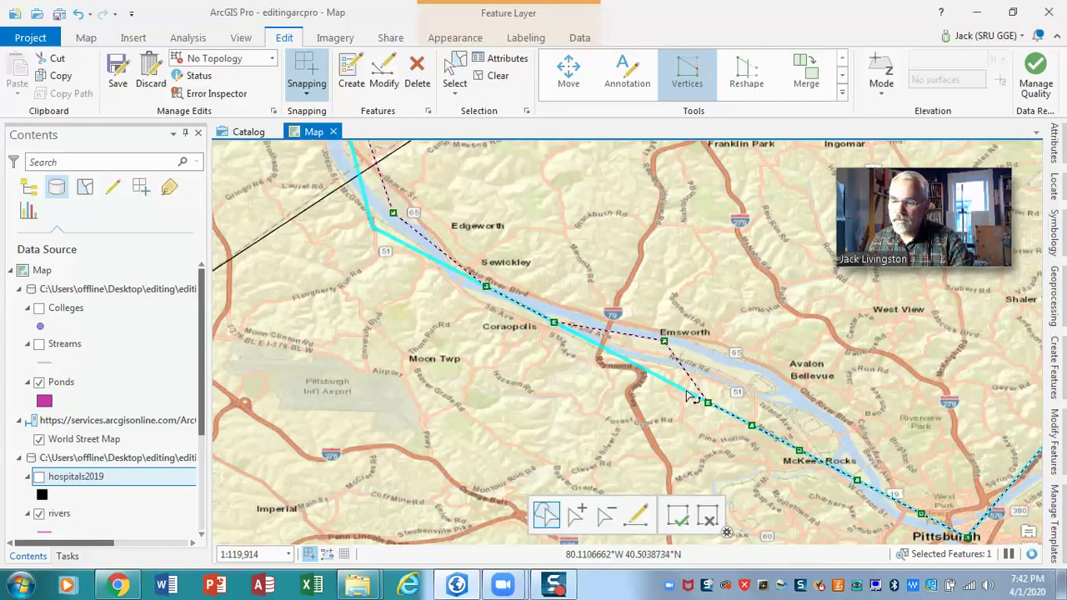
drag(705, 401, 740, 364)
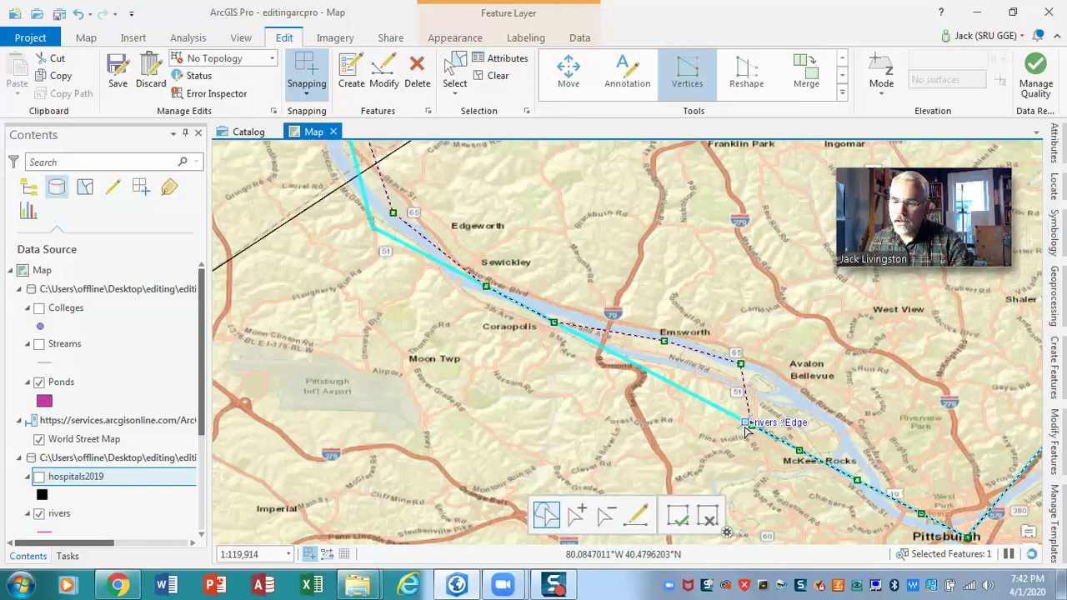
drag(752, 426, 799, 396)
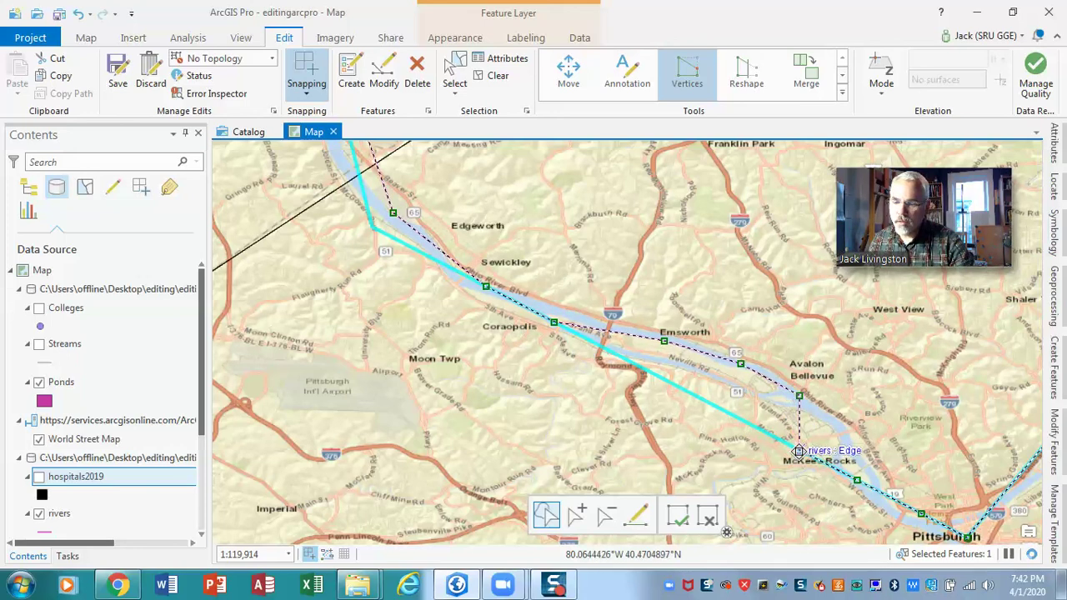
drag(799, 450, 840, 426)
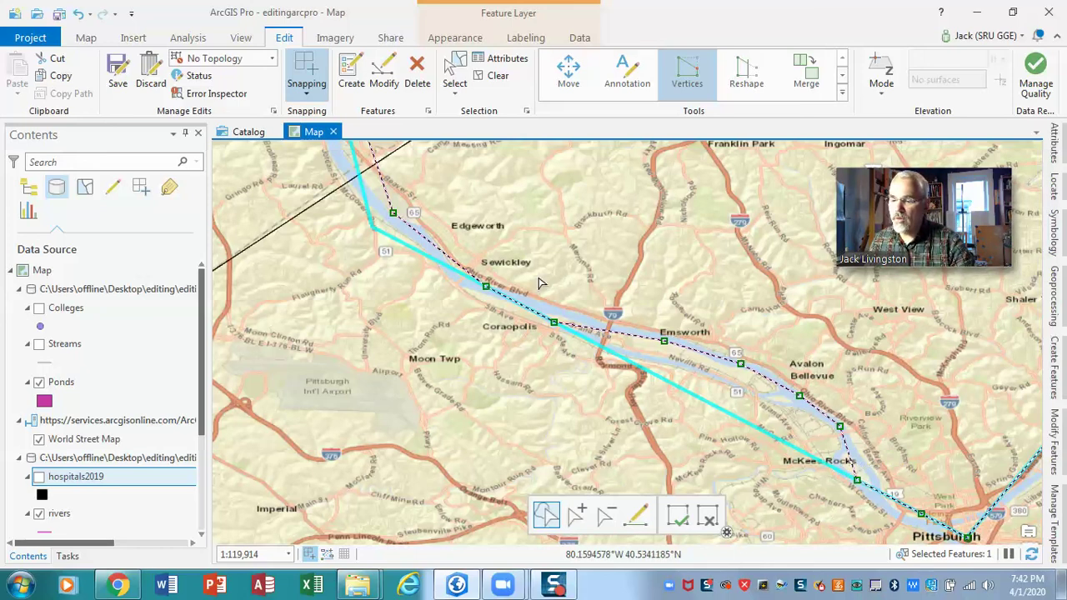
Add a vertex near the county line northwest of Edgeworth, move it and the one beside Pittsburgh onto the river, and finish the edit.
click(576, 516)
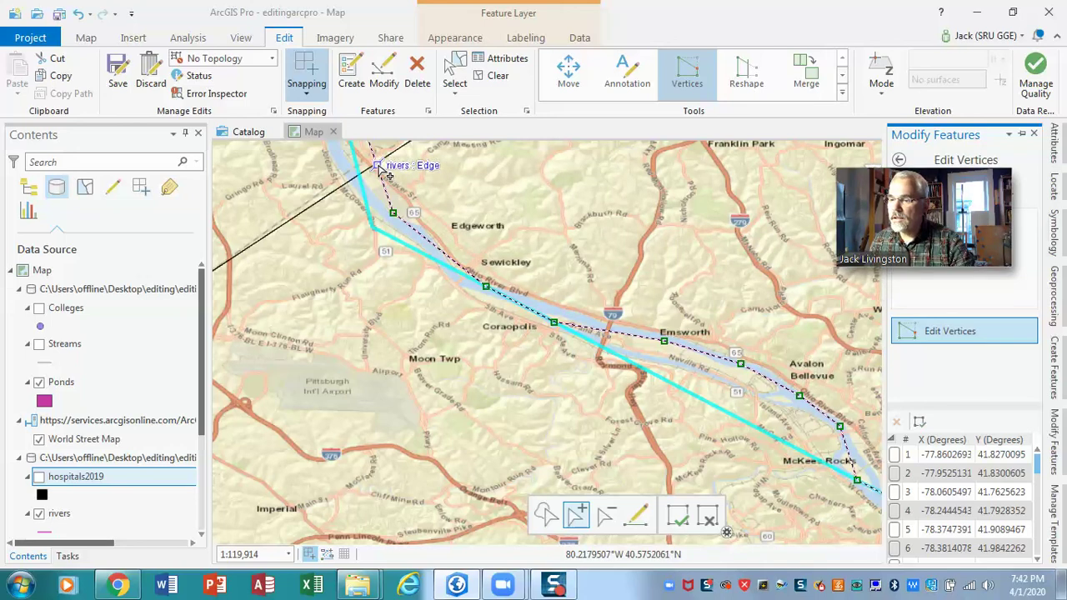
click(379, 167)
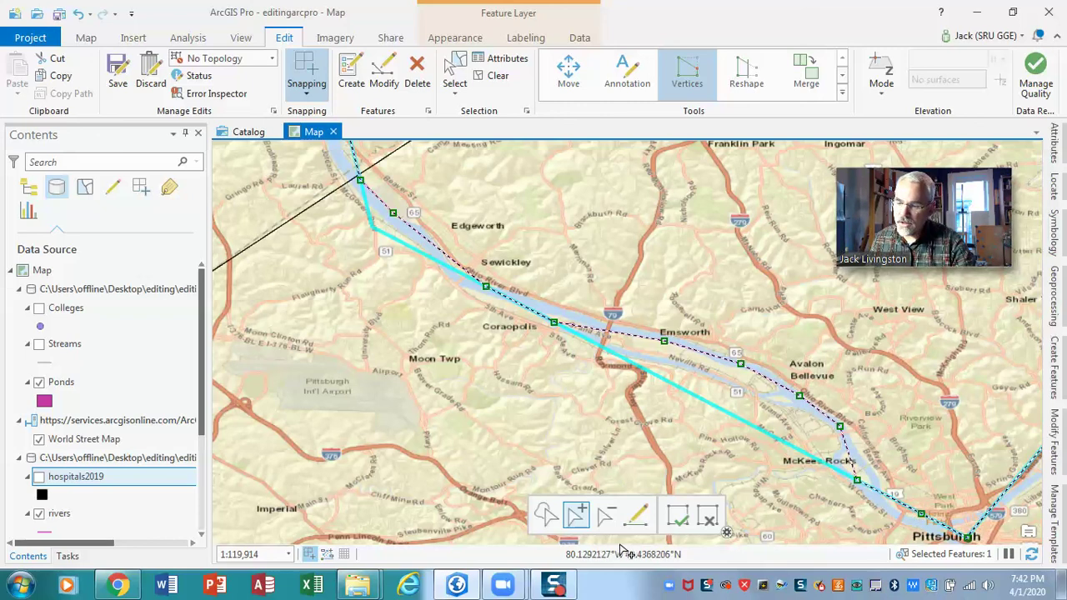
click(546, 514)
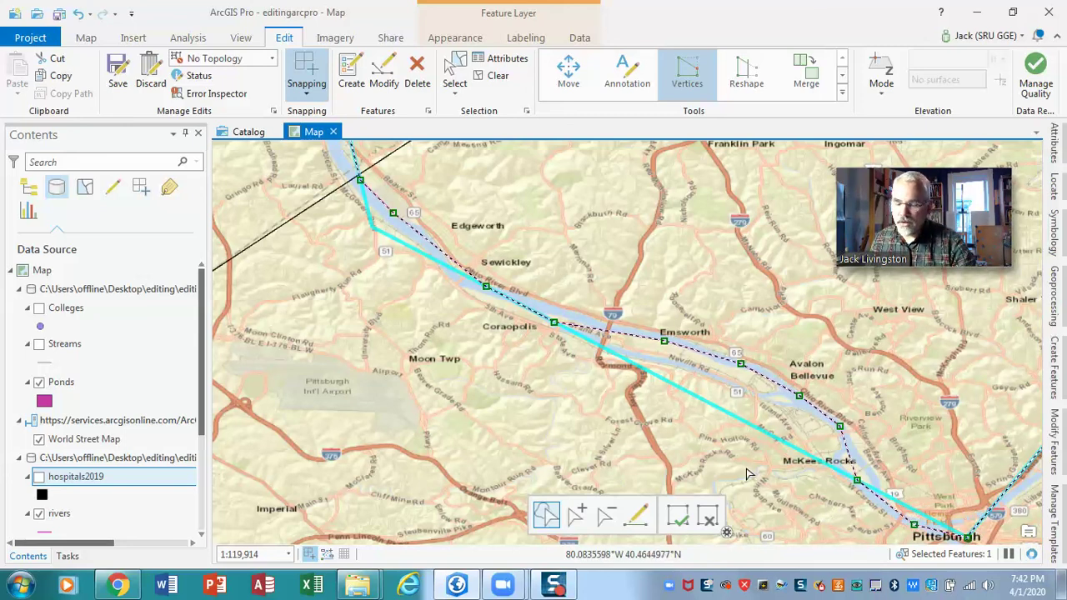
click(679, 522)
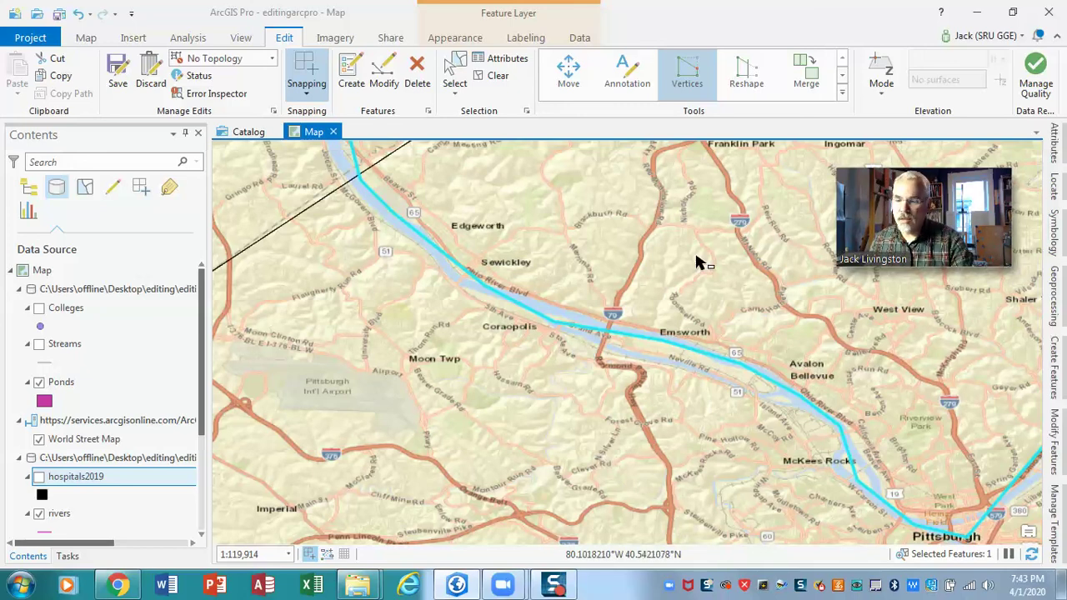
Add a vertex to the river line between Edgeworth and Sewickley, move it southwest onto the channel, and finish the edit.
click(688, 76)
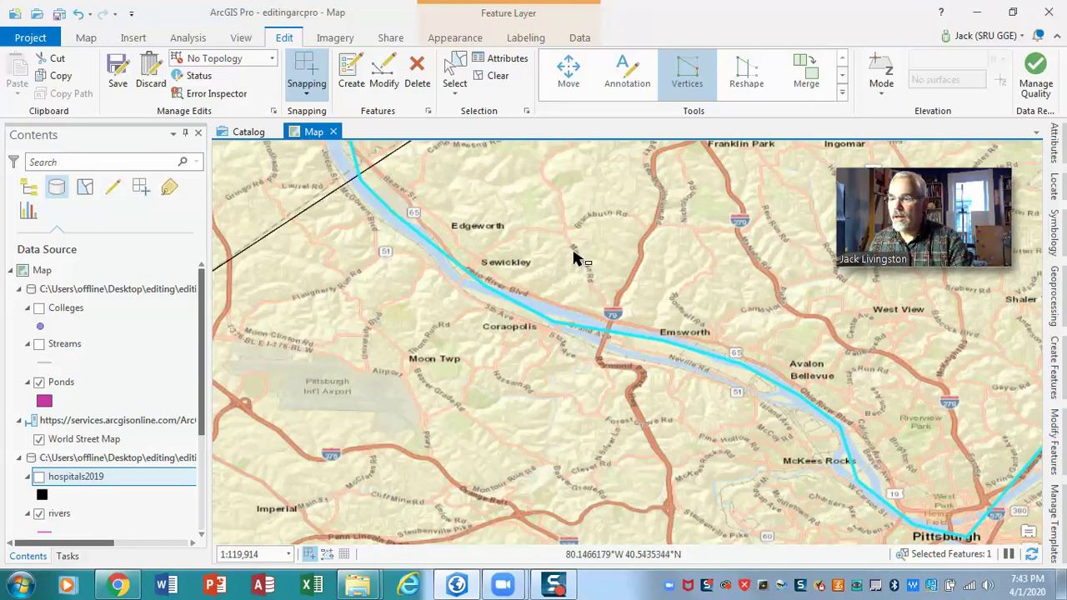
click(682, 76)
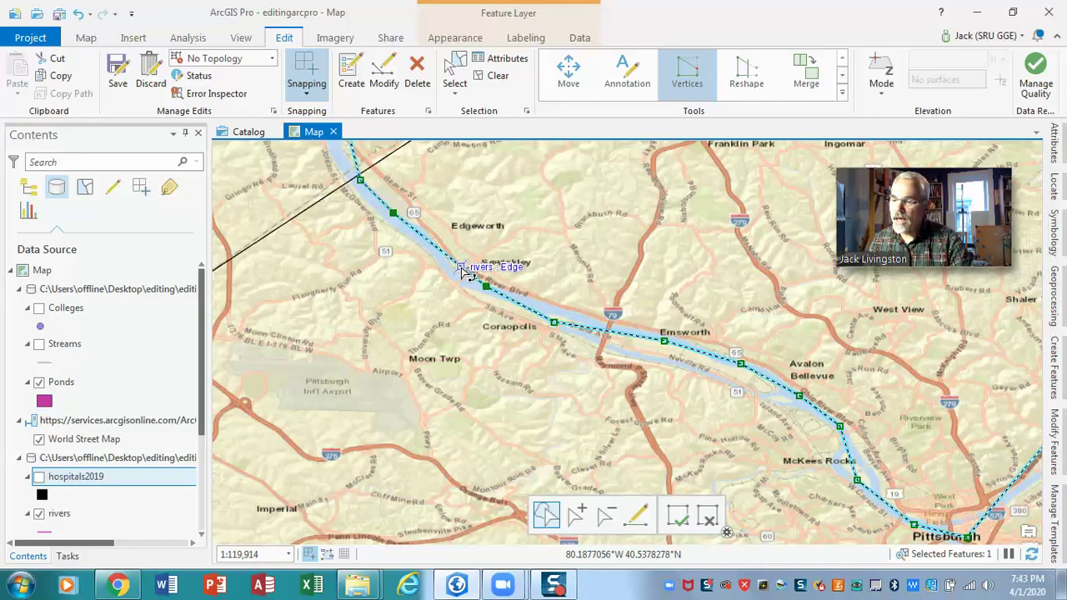
click(575, 514)
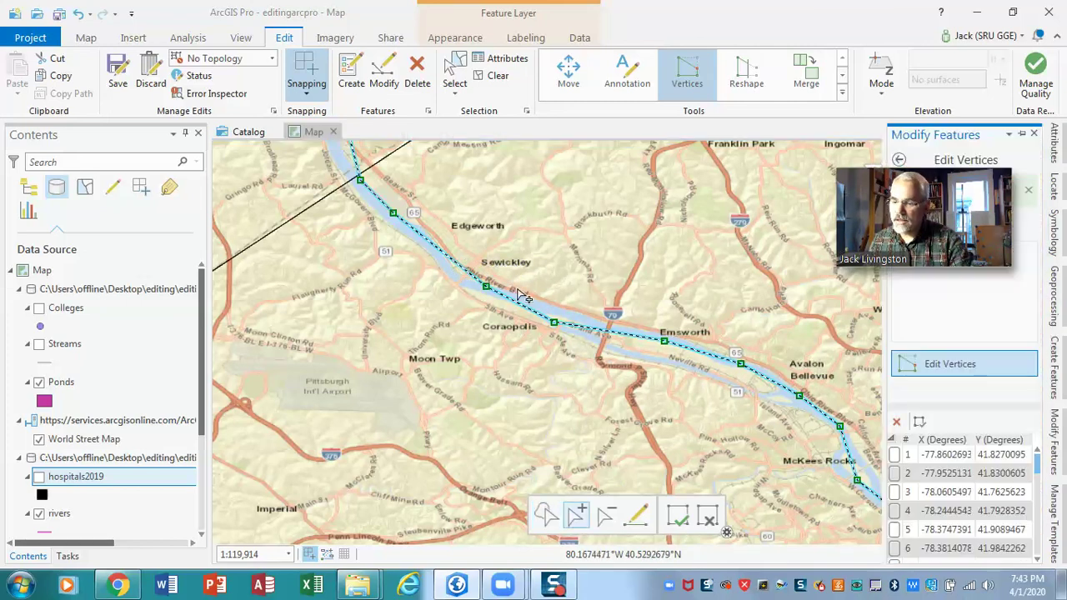
click(456, 261)
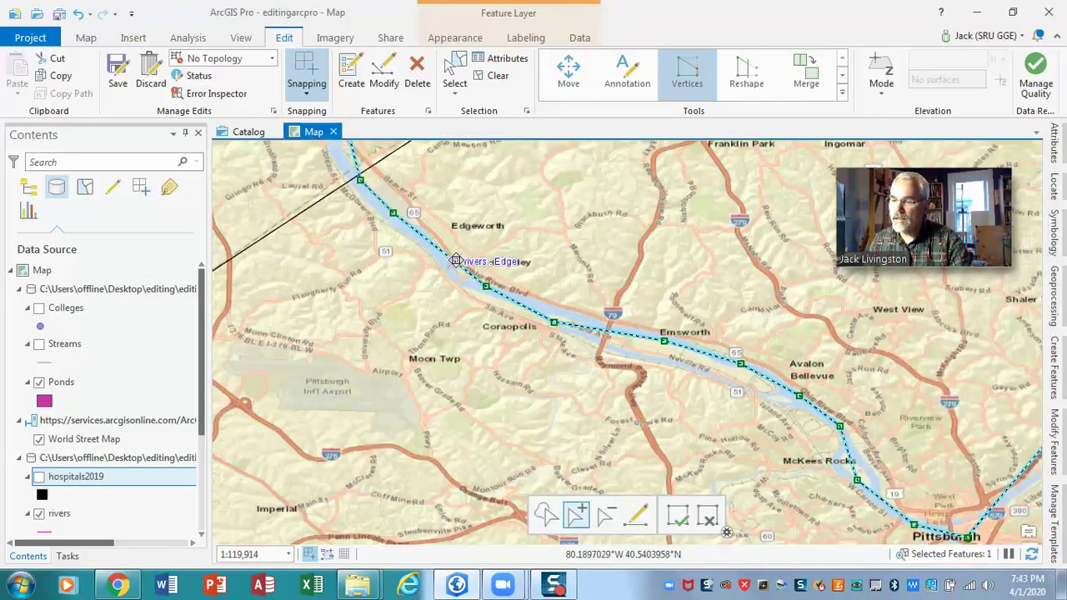
click(546, 514)
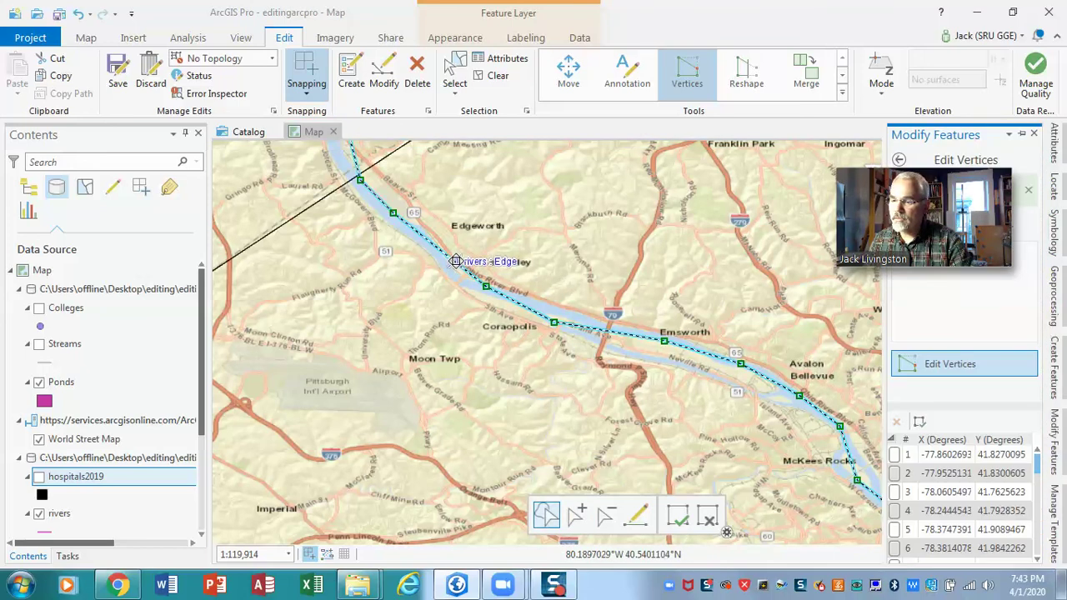
click(452, 265)
drag(452, 265, 448, 271)
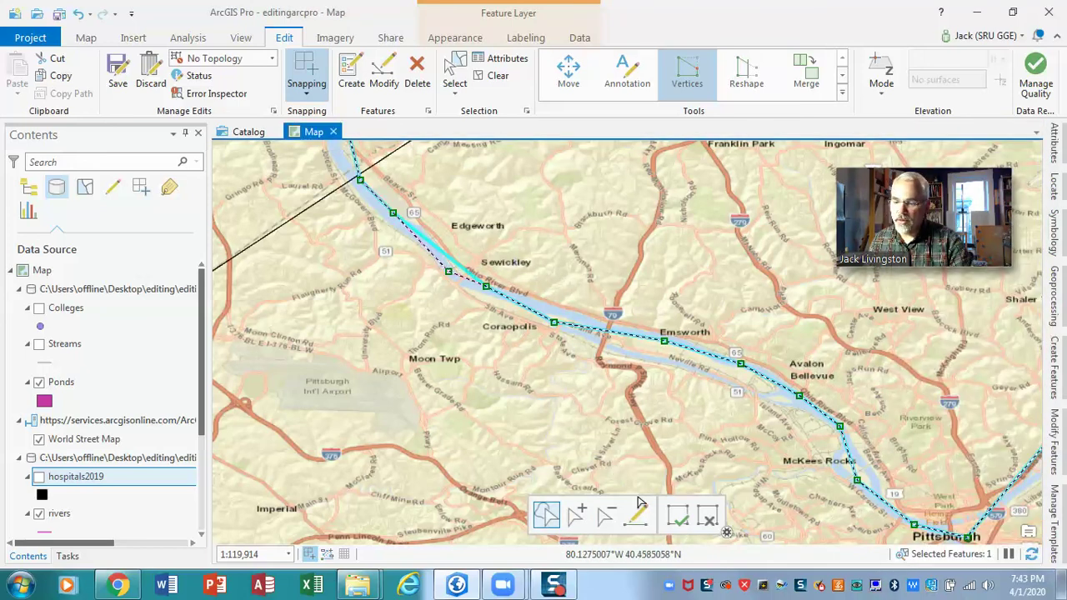
click(678, 516)
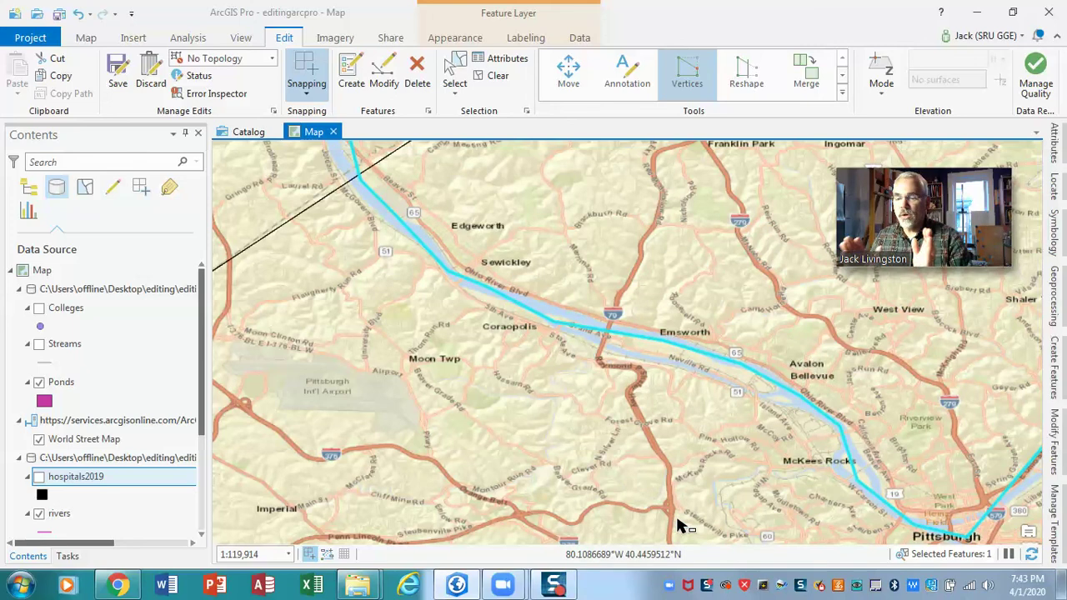